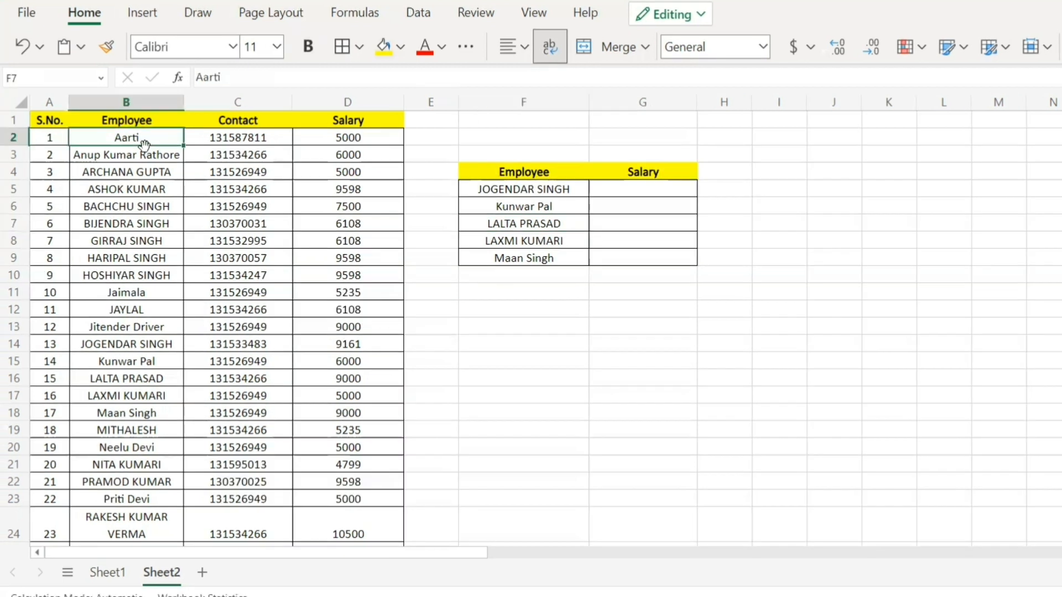
Examine the employee, contact and salary data in columns B to D and the employee names in the lookup table
{"action": "left_click_drag", "start_coordinate": [133, 141], "coordinate": [367, 395]}
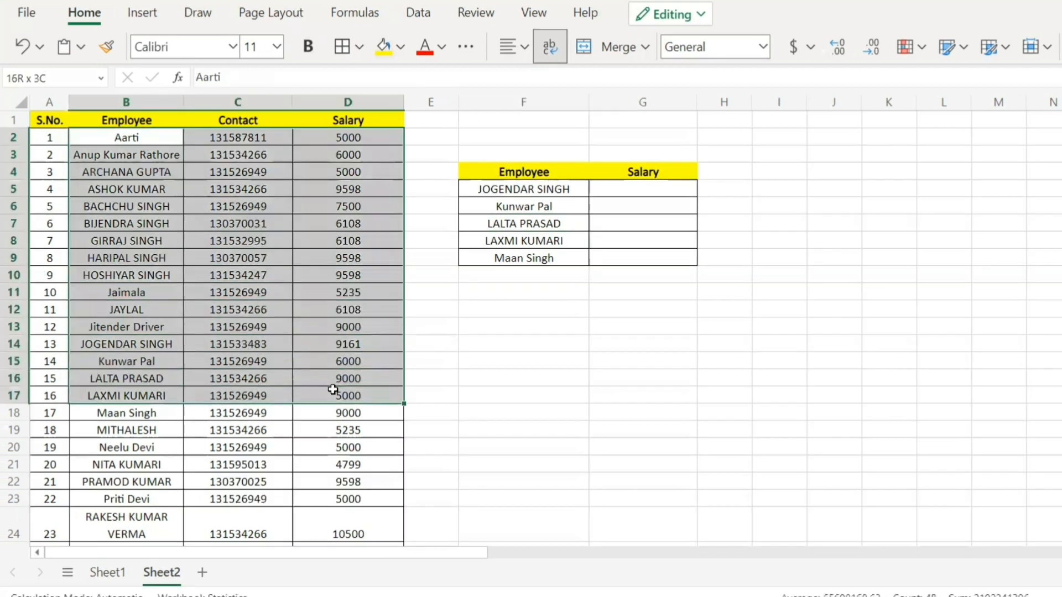
{"action": "left_click", "coordinate": [118, 140]}
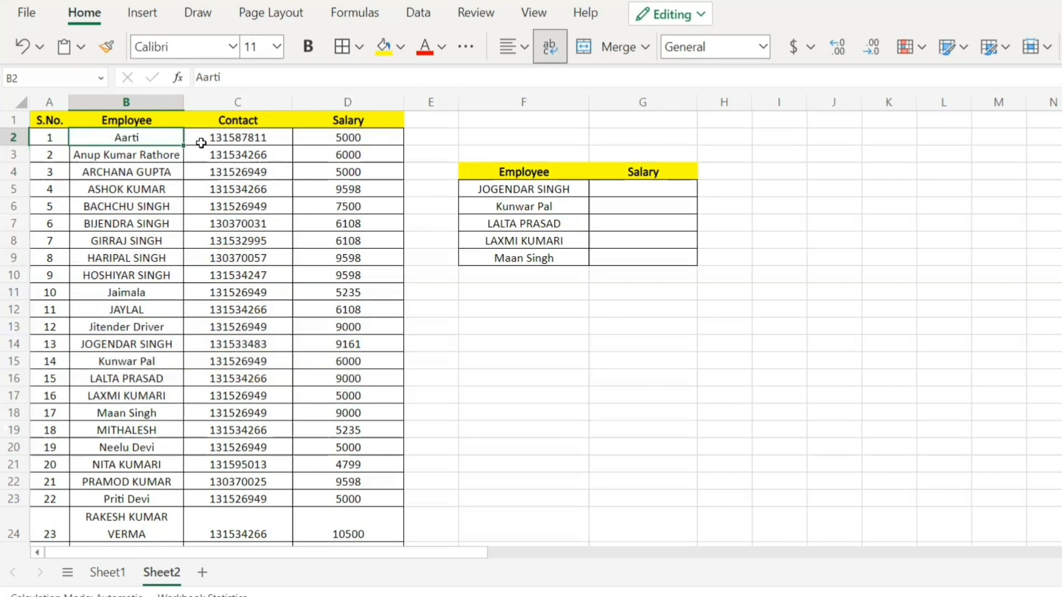
{"action": "left_click", "coordinate": [245, 151]}
{"action": "left_click_drag", "start_coordinate": [363, 138], "coordinate": [352, 353]}
{"action": "left_click", "coordinate": [352, 353]}
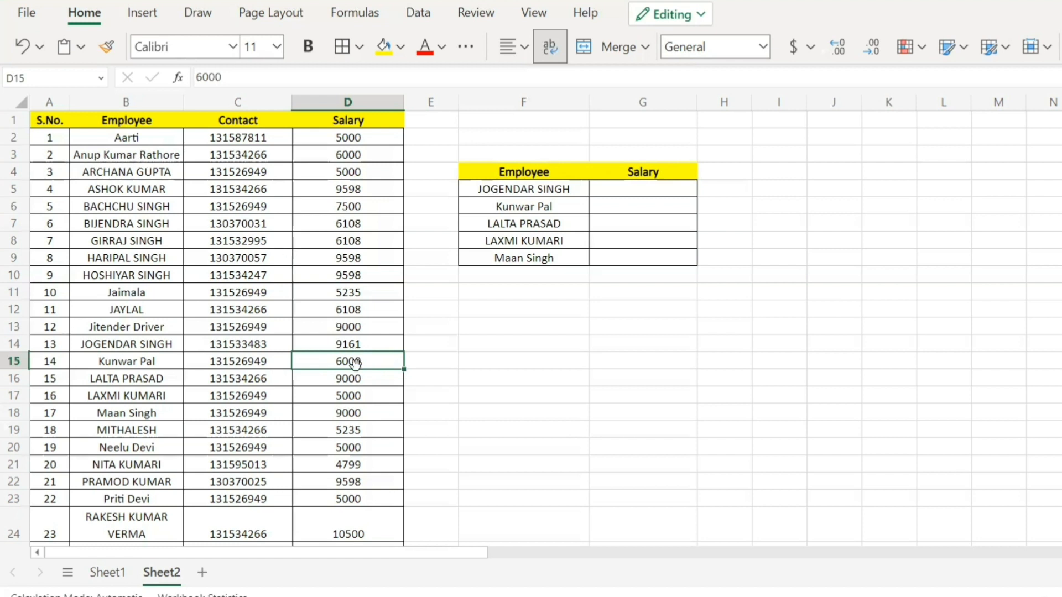
{"action": "left_click", "coordinate": [525, 202]}
{"action": "left_click", "coordinate": [527, 193]}
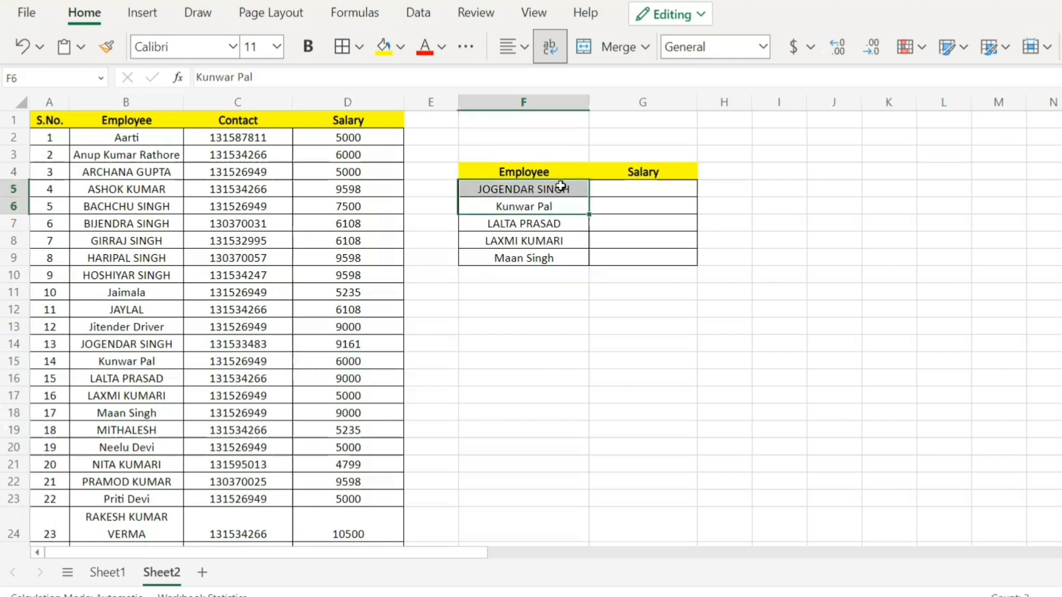
Begin a VLOOKUP formula in G5 with the employee name in F5 as the lookup value
{"action": "left_click", "coordinate": [632, 186]}
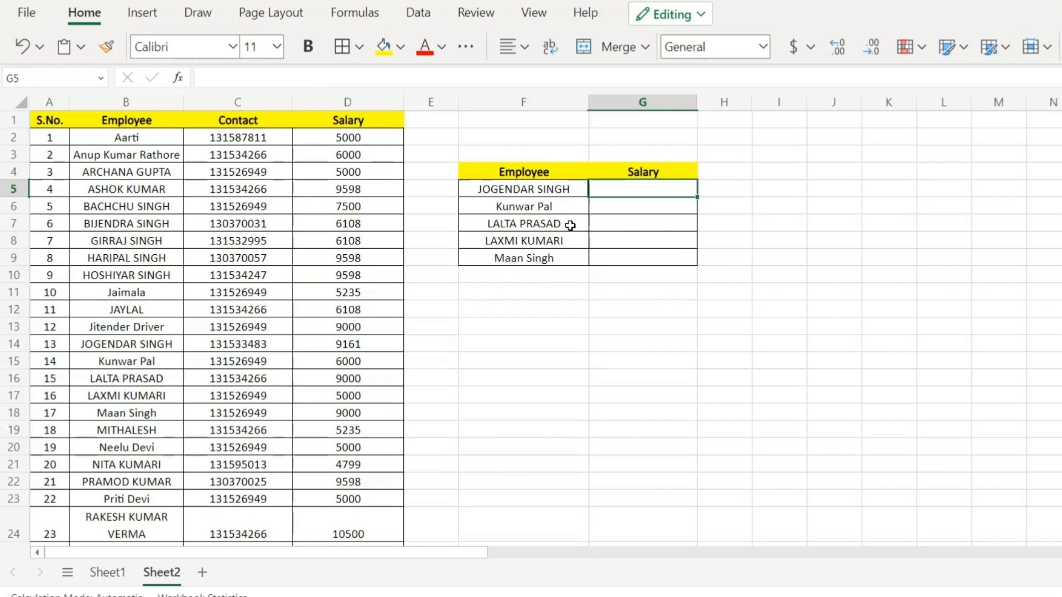
{"action": "type", "text": "="}
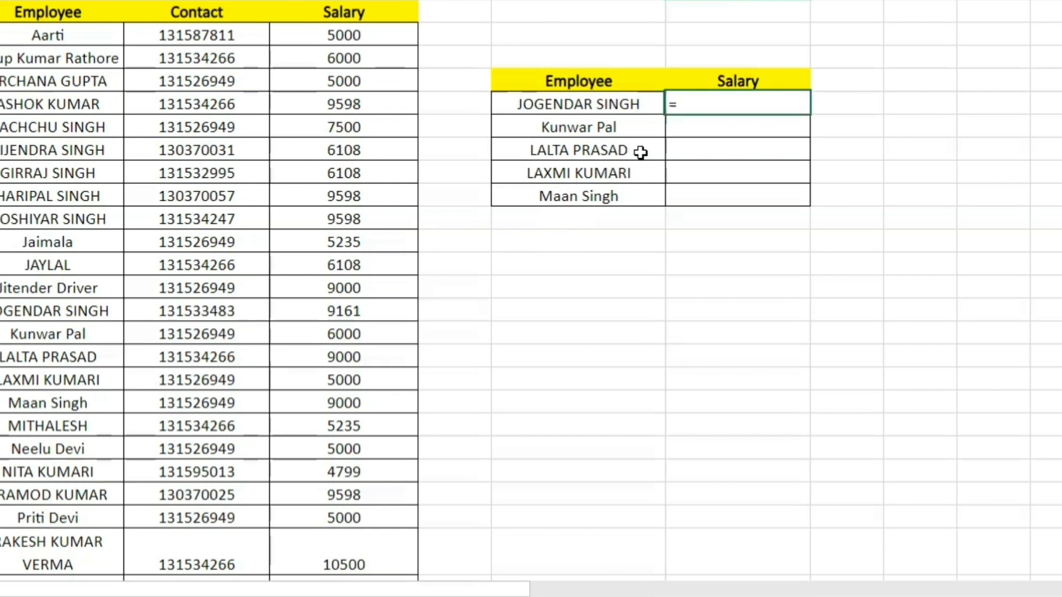
{"action": "type", "text": "vlook"}
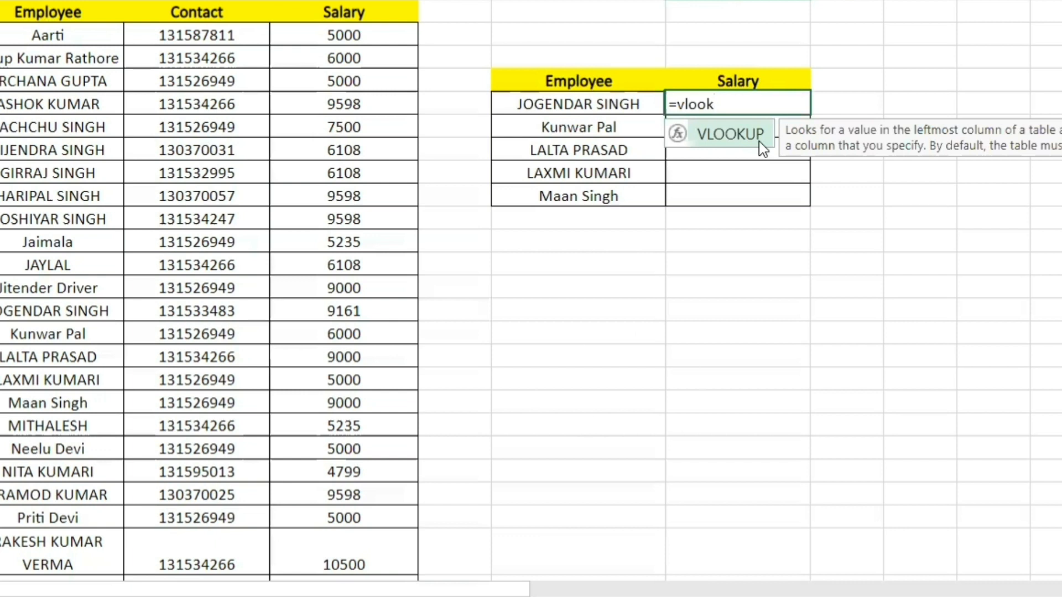
{"action": "key", "text": "Tab"}
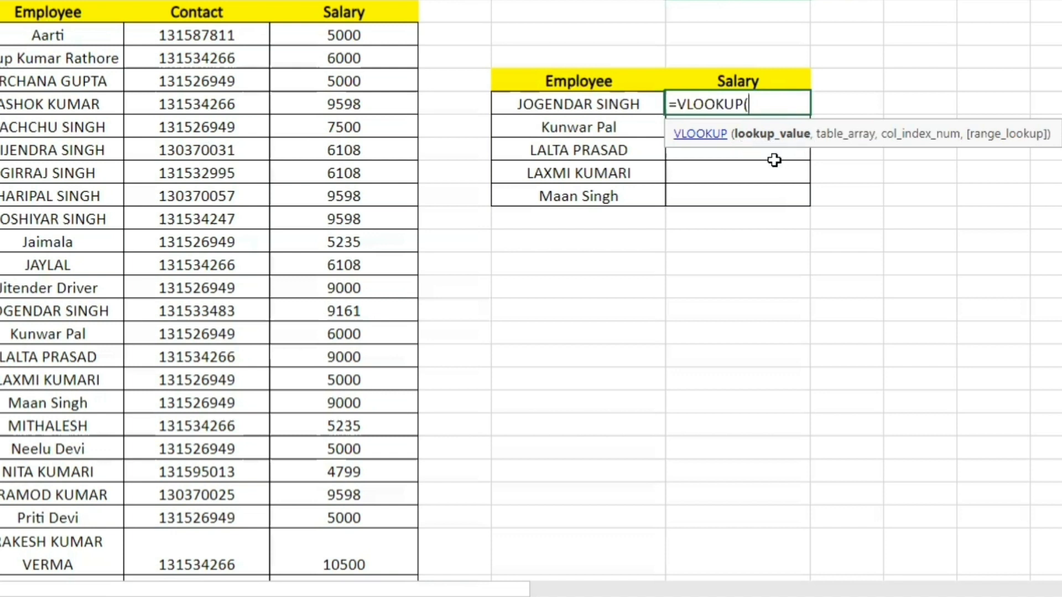
{"action": "left_click", "coordinate": [600, 100]}
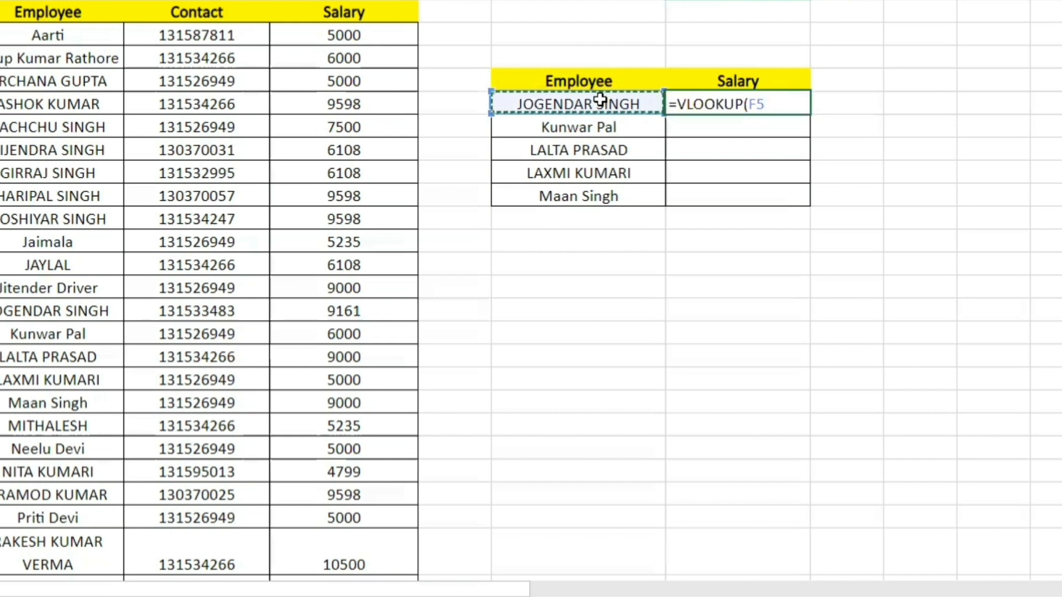
{"action": "type", "text": ","}
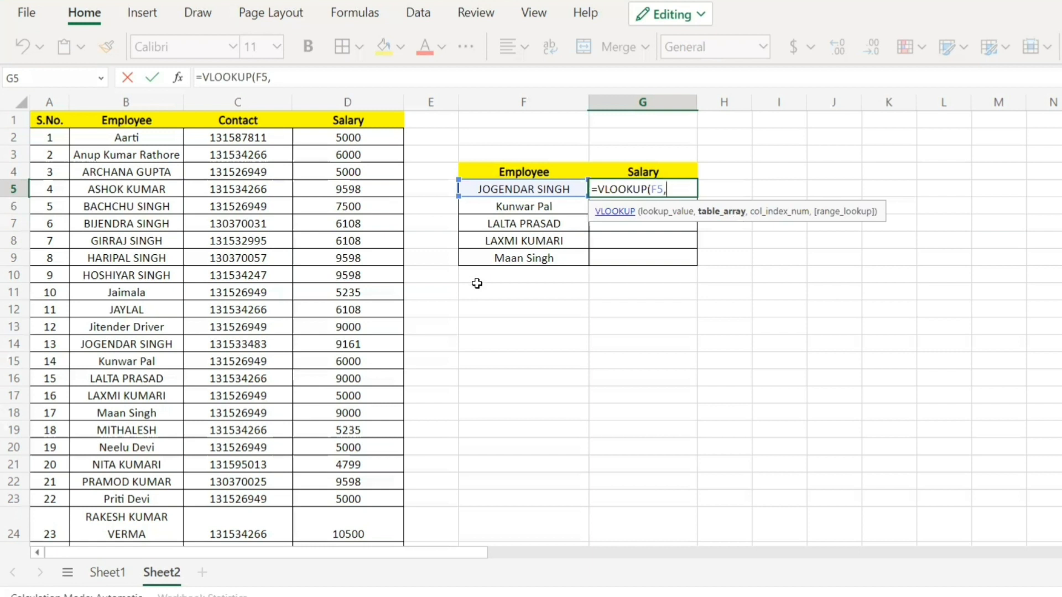
Set the formula's table array to the employee data range B2:D28
{"action": "mouse_move", "coordinate": [122, 138]}
{"action": "left_mouse_down"}
{"action": "mouse_move", "coordinate": [127, 156]}
{"action": "mouse_move", "coordinate": [227, 173]}
{"action": "mouse_move", "coordinate": [131, 157]}
{"action": "mouse_move", "coordinate": [129, 141]}
{"action": "mouse_move", "coordinate": [128, 157]}
{"action": "mouse_move", "coordinate": [332, 343]}
{"action": "mouse_move", "coordinate": [335, 526]}
{"action": "mouse_move", "coordinate": [339, 346]}
{"action": "mouse_move", "coordinate": [276, 191]}
{"action": "mouse_move", "coordinate": [122, 161]}
{"action": "mouse_move", "coordinate": [134, 140]}
{"action": "left_mouse_up"}
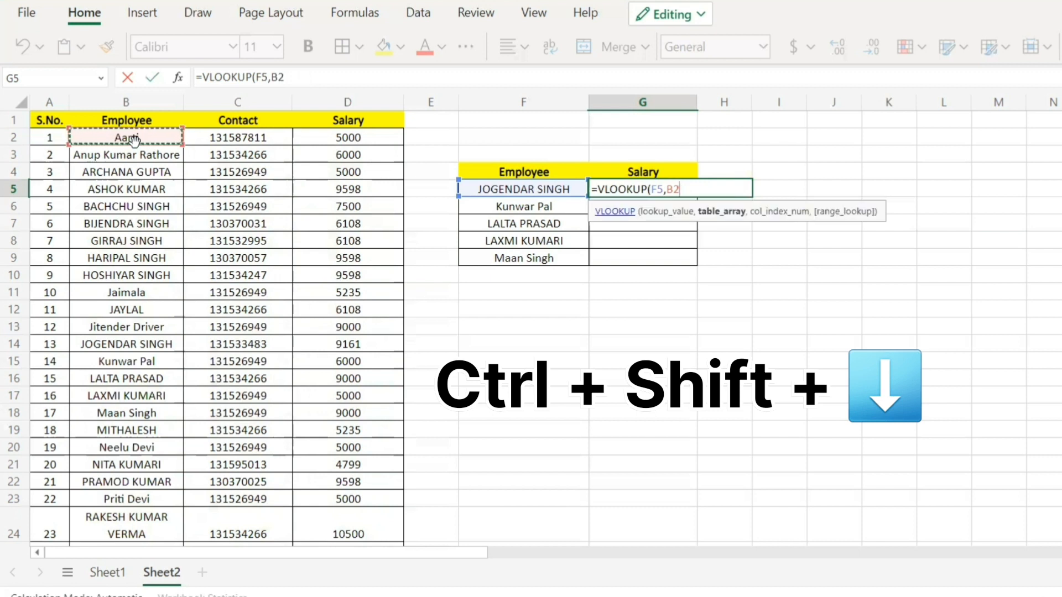
{"action": "key", "text": "ctrl+shift+Down"}
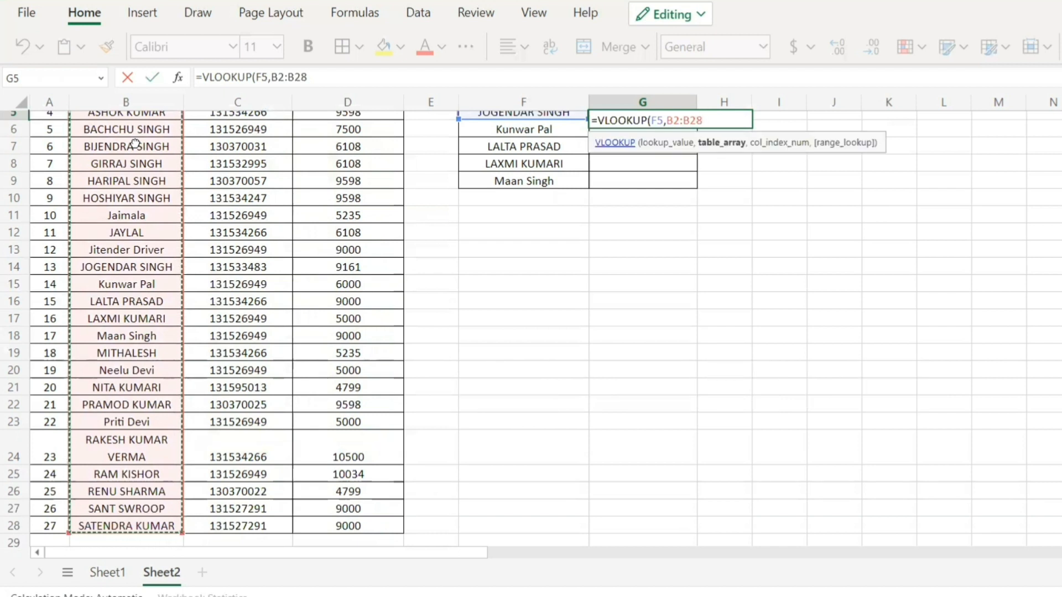
{"action": "key", "text": "ctrl+shift+Right"}
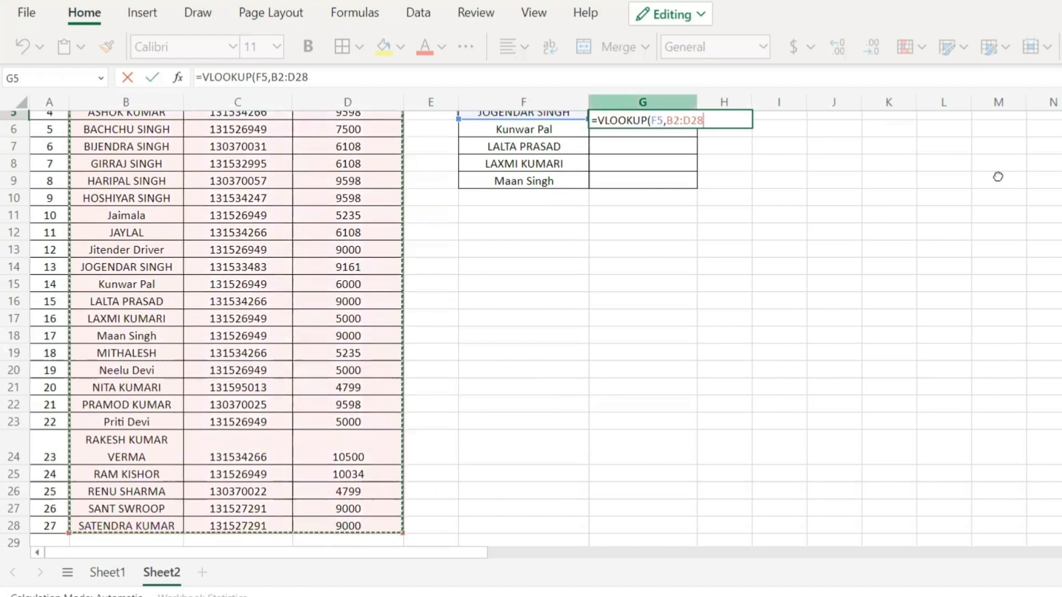
{"action": "scroll", "coordinate": [405, 216], "scroll_direction": "up", "scroll_amount": 2}
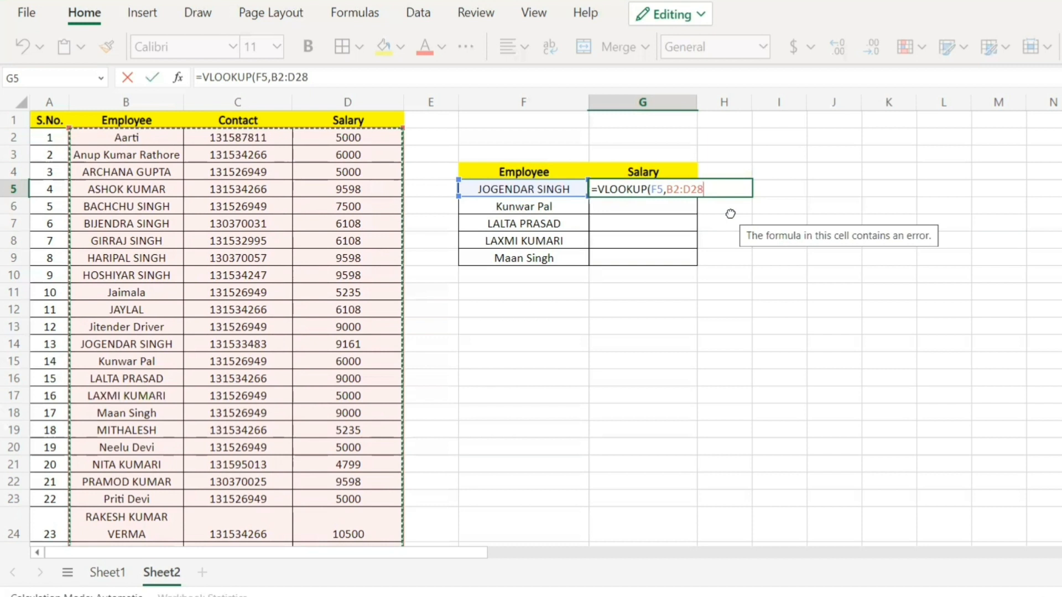
{"action": "type", "text": ","}
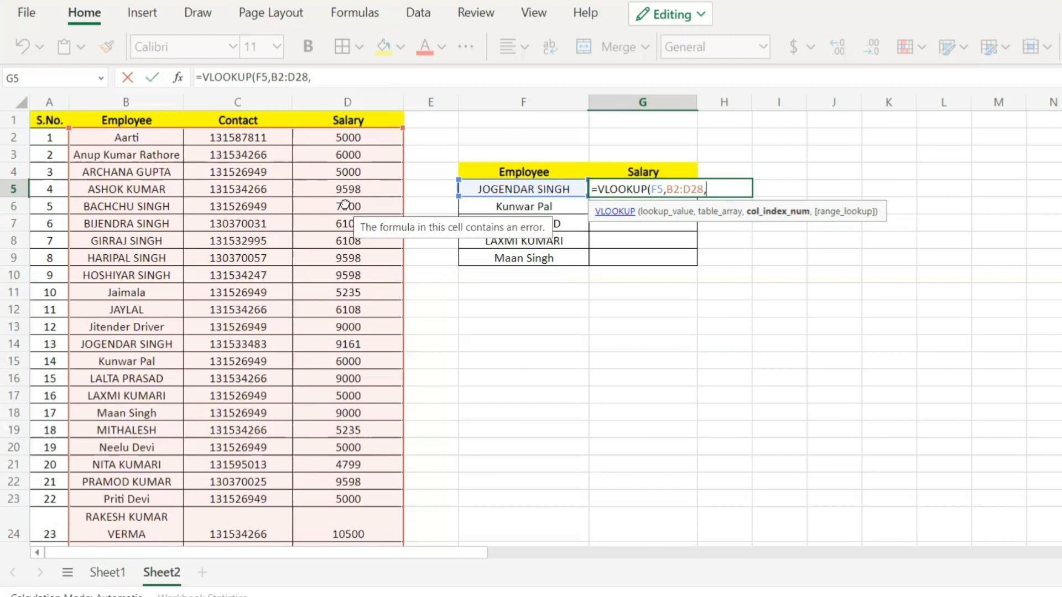
Complete the G5 formula with column index 3 and range lookup 0 for an exact match
{"action": "type", "text": "3,"}
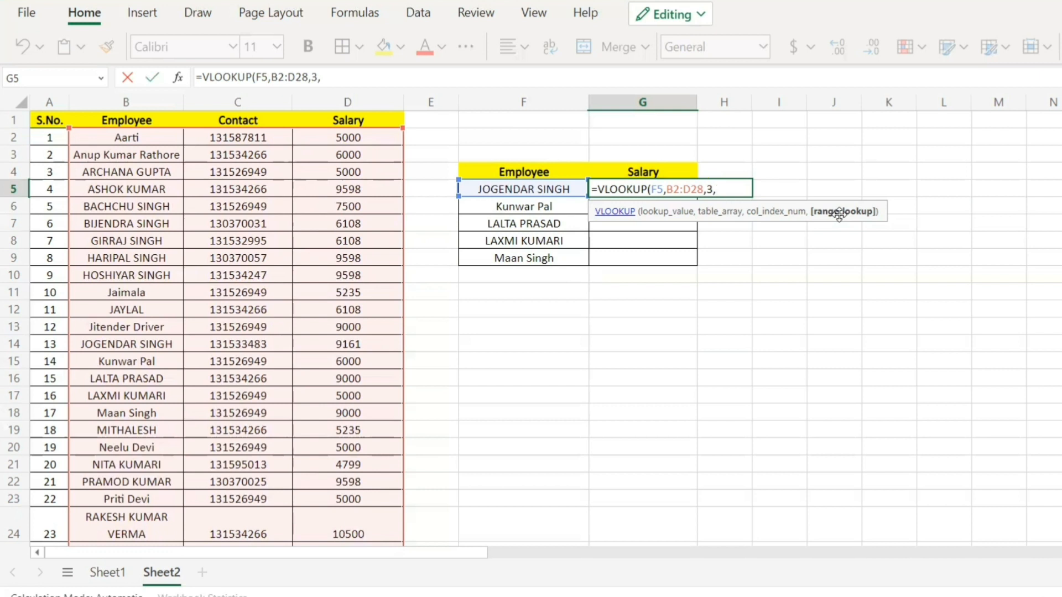
{"action": "type", "text": "0"}
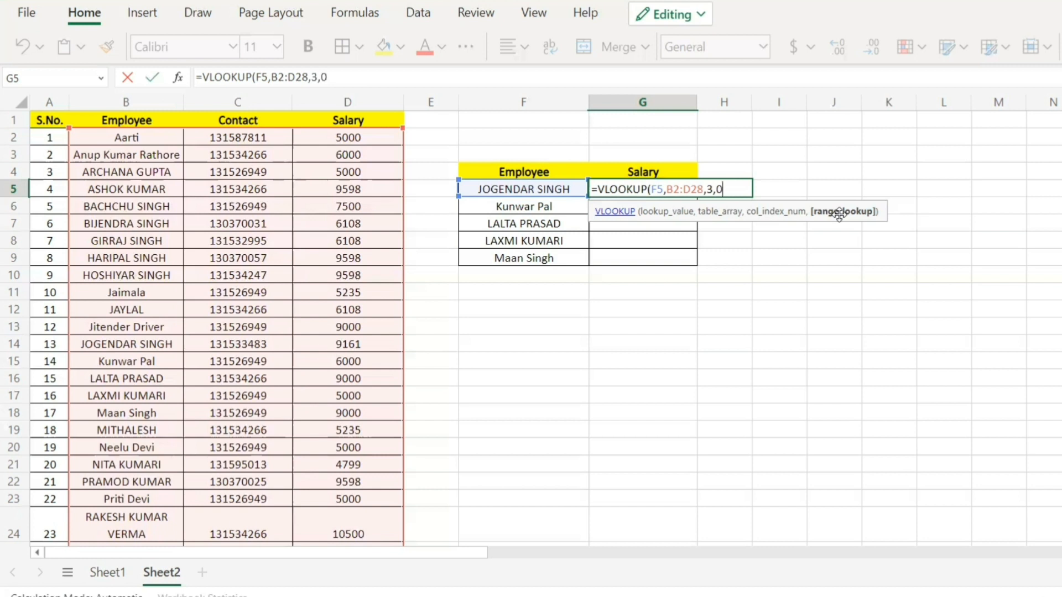
{"action": "type", "text": ")"}
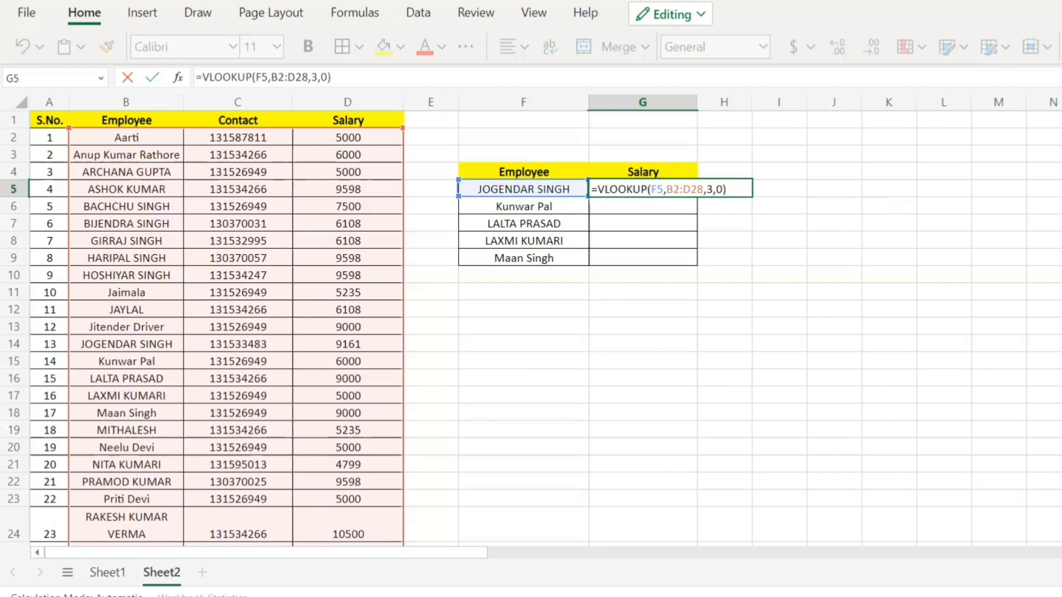
{"action": "key", "text": "Return"}
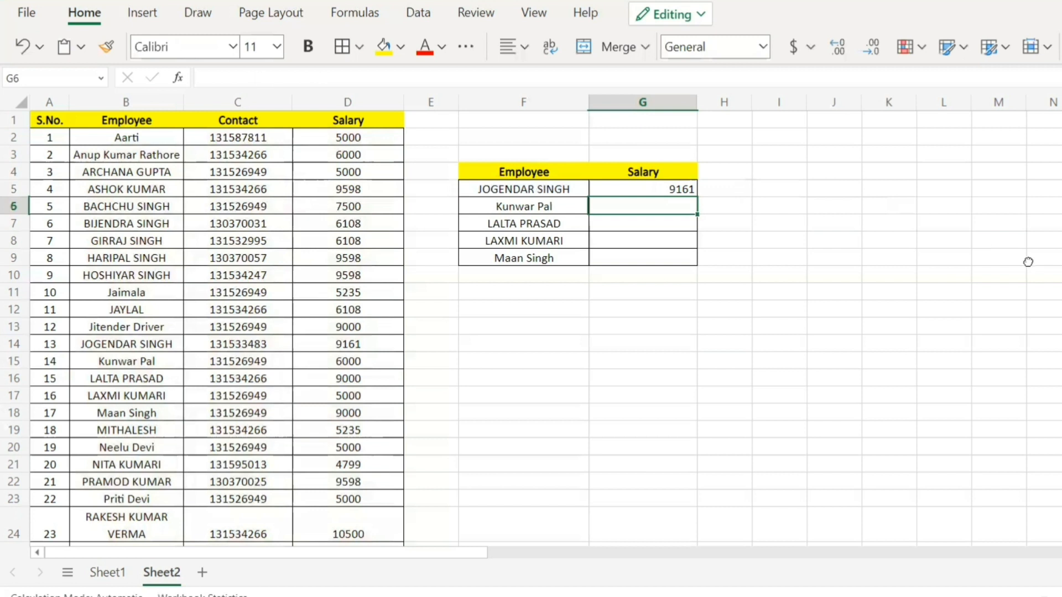
Check the salary in G5 against source row 14 and fill the formula down through G9
{"action": "left_click", "coordinate": [678, 191]}
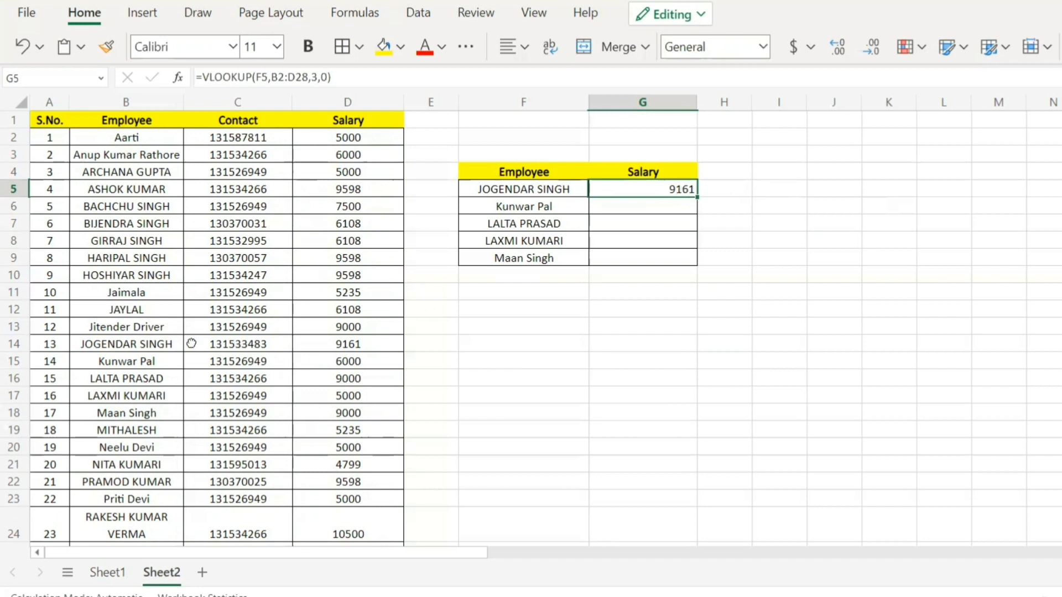
{"action": "left_click_drag", "start_coordinate": [53, 345], "coordinate": [328, 347]}
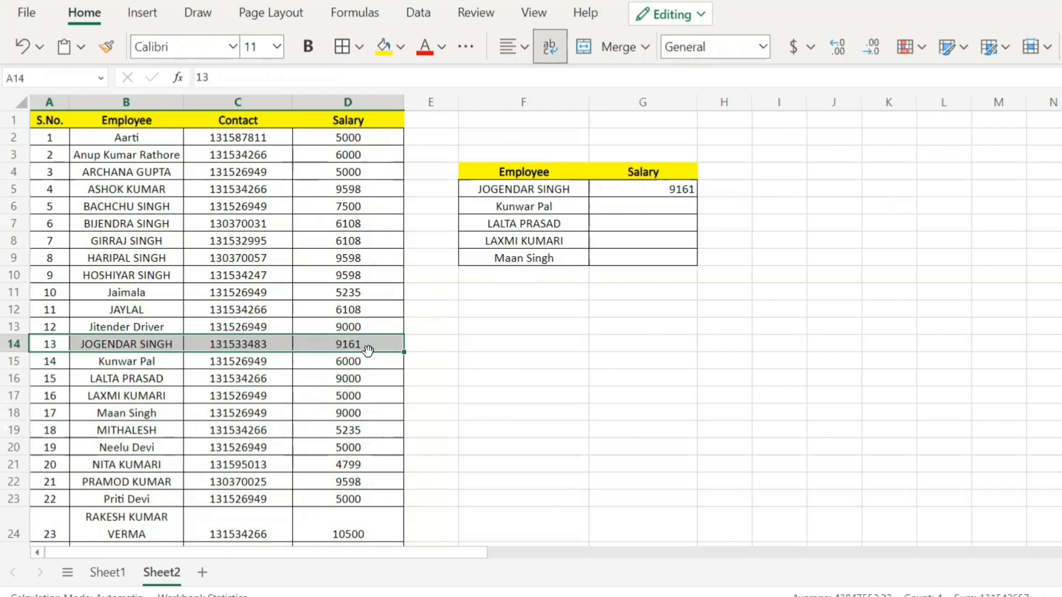
{"action": "left_click", "coordinate": [654, 190]}
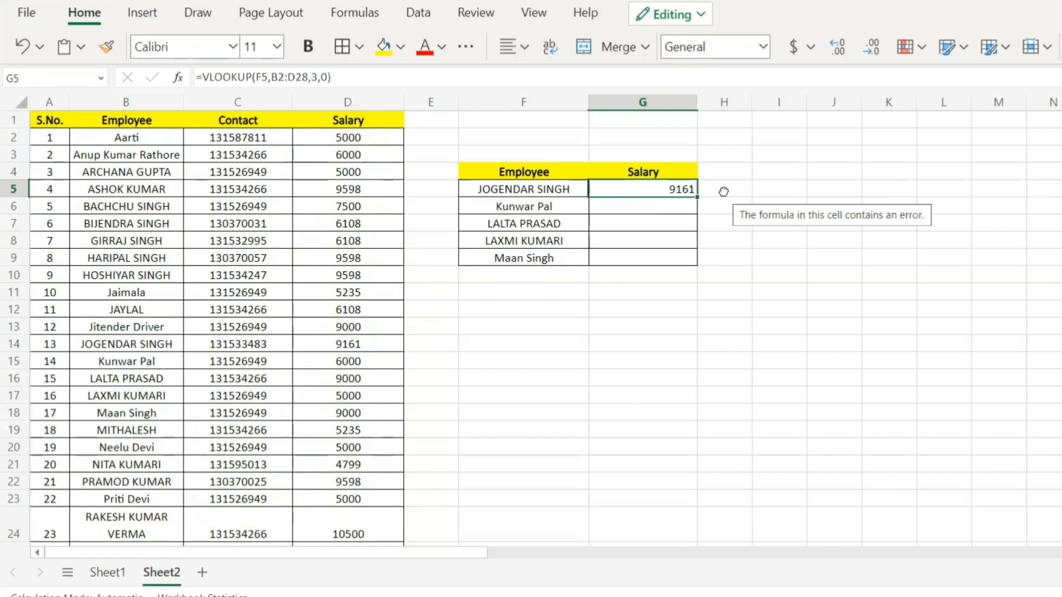
{"action": "left_click_drag", "start_coordinate": [551, 207], "coordinate": [568, 262]}
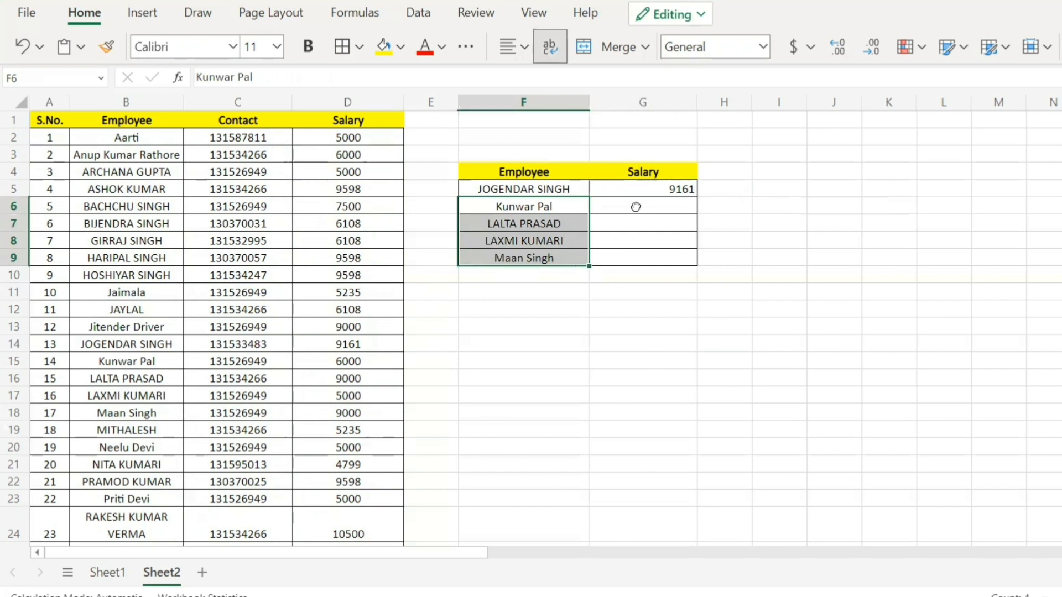
{"action": "left_click", "coordinate": [635, 188]}
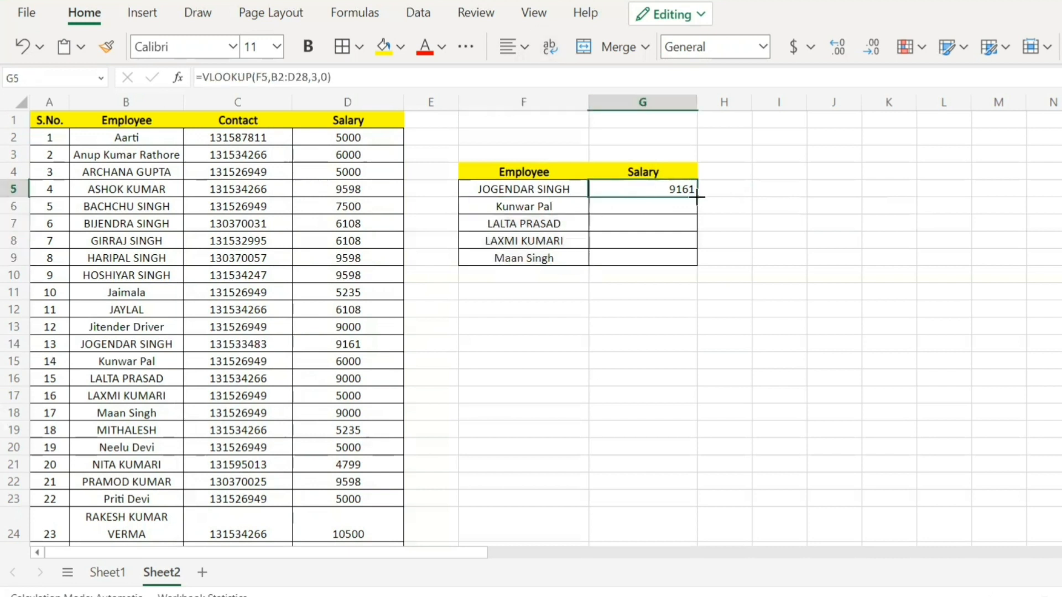
{"action": "left_click_drag", "start_coordinate": [696, 197], "coordinate": [712, 256]}
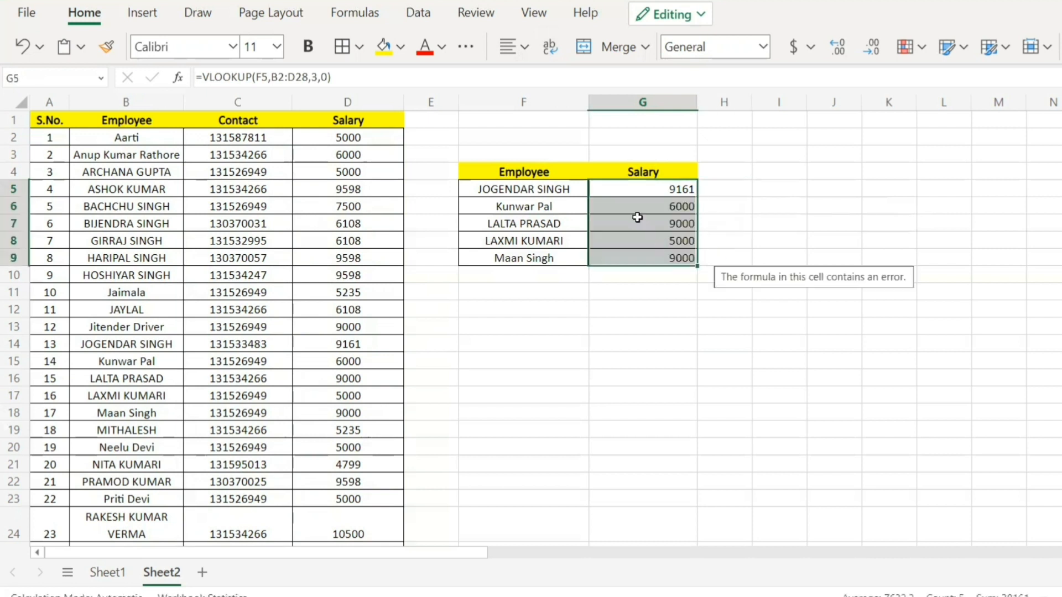
Review the filled formulas in G6:G9 and compare the salary in row 8 with source row 17
{"action": "left_click_drag", "start_coordinate": [636, 207], "coordinate": [640, 253]}
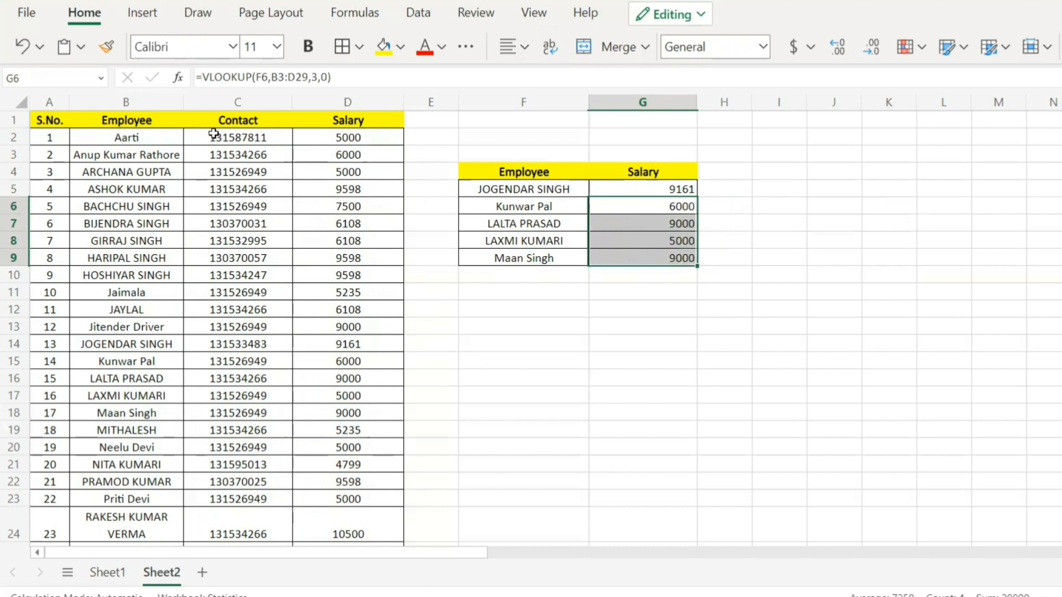
{"action": "left_click", "coordinate": [657, 255]}
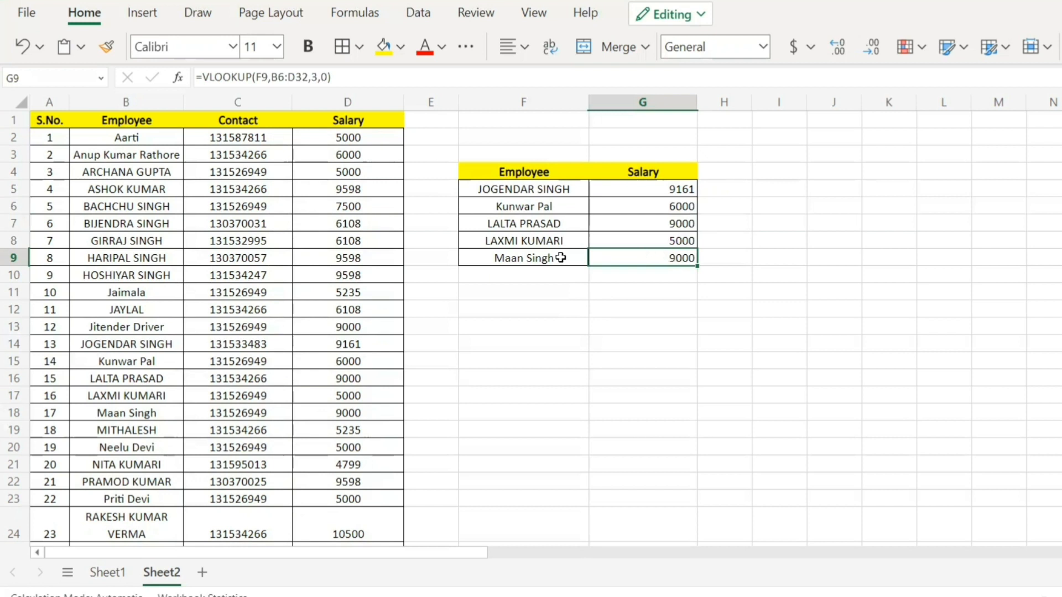
{"action": "left_click_drag", "start_coordinate": [485, 242], "coordinate": [648, 242]}
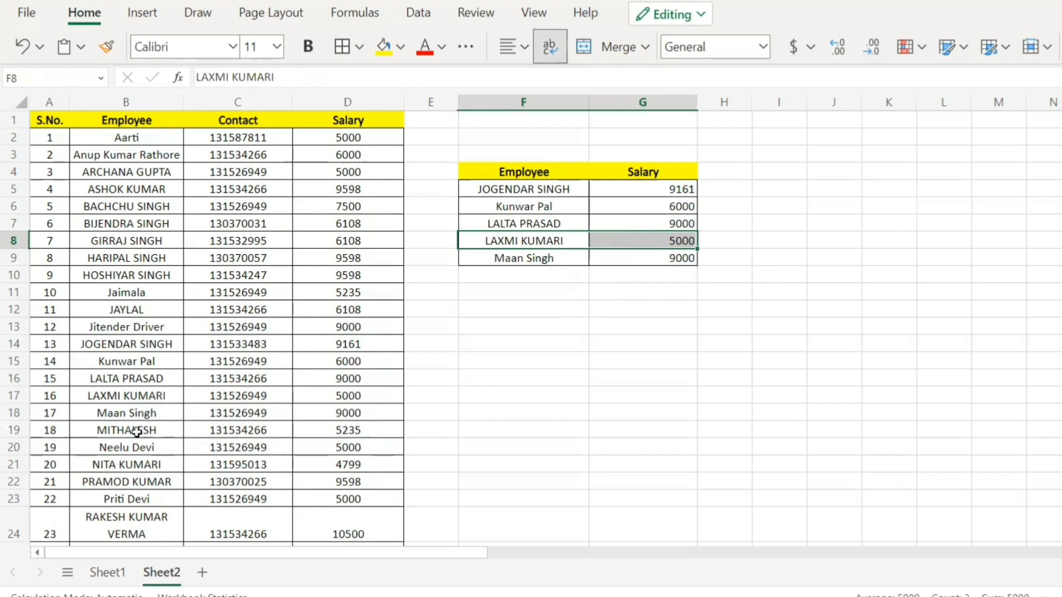
{"action": "left_click_drag", "start_coordinate": [53, 396], "coordinate": [379, 393]}
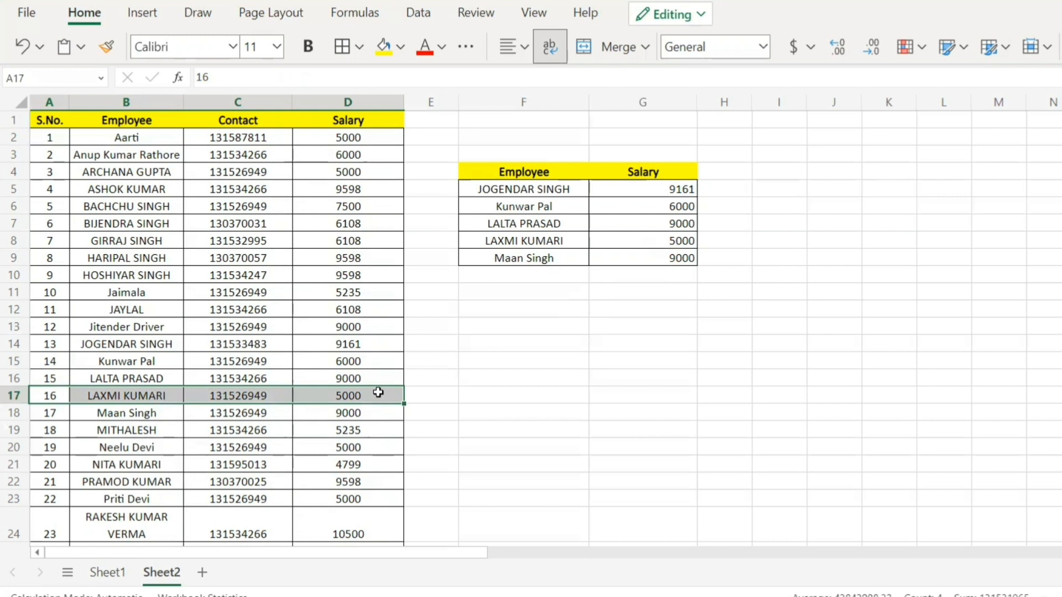